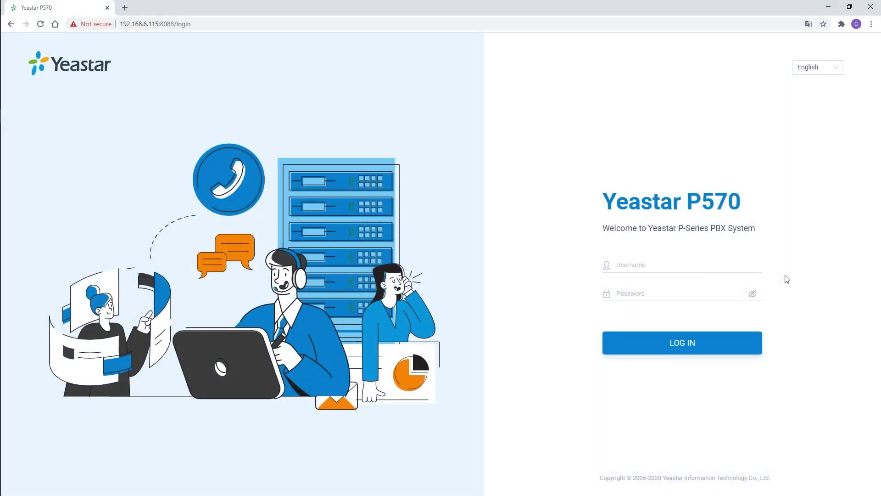
Sign in to the PBX portal with the admin username and its password.
click(757, 264)
text(admin)
key(Tab)
text(12345678901)
click(688, 344)
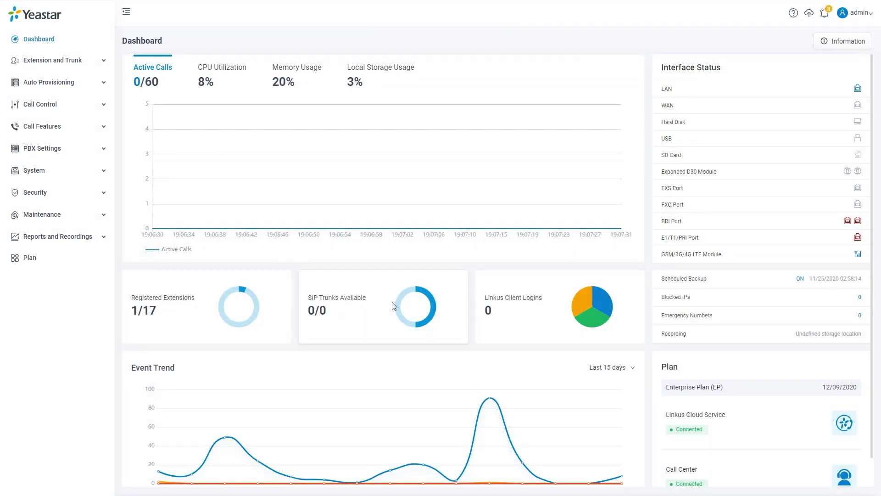
Go to Extension and Trunk > Extension Group and start adding a new group.
click(82, 65)
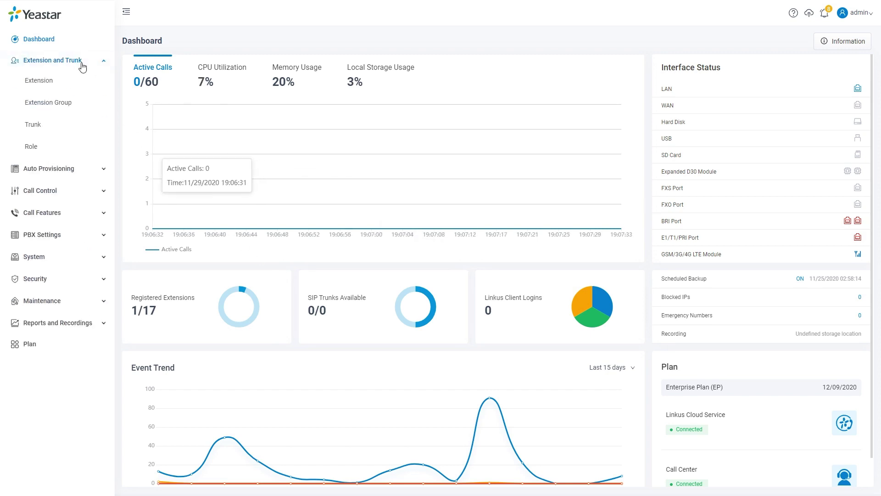
click(70, 107)
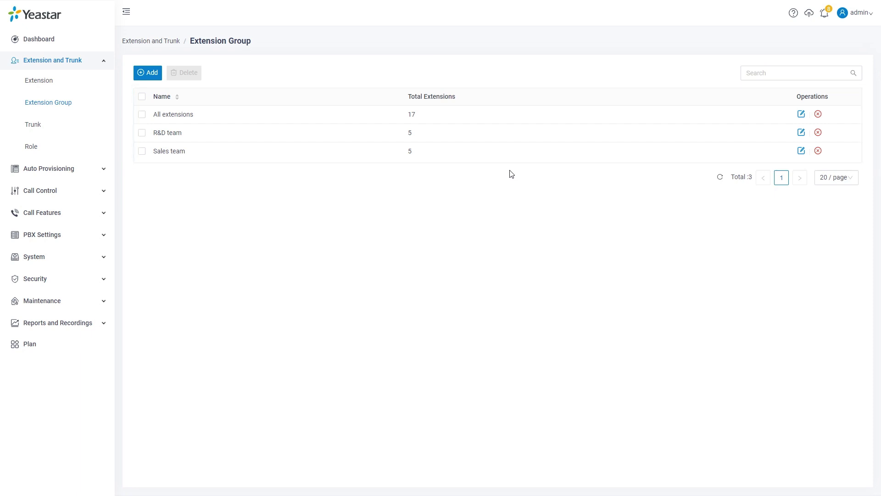
click(149, 73)
Name the group Tech-support and pick members by Specific Extensions.
click(206, 141)
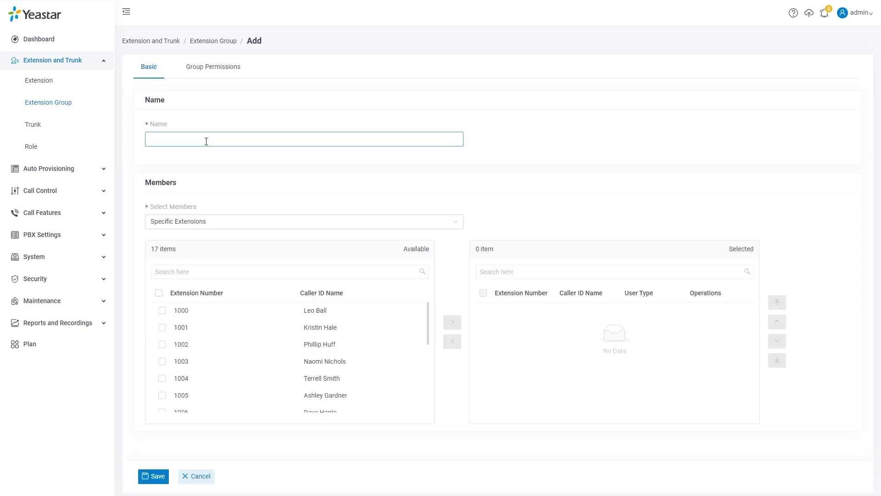
text(Tech-support)
click(366, 223)
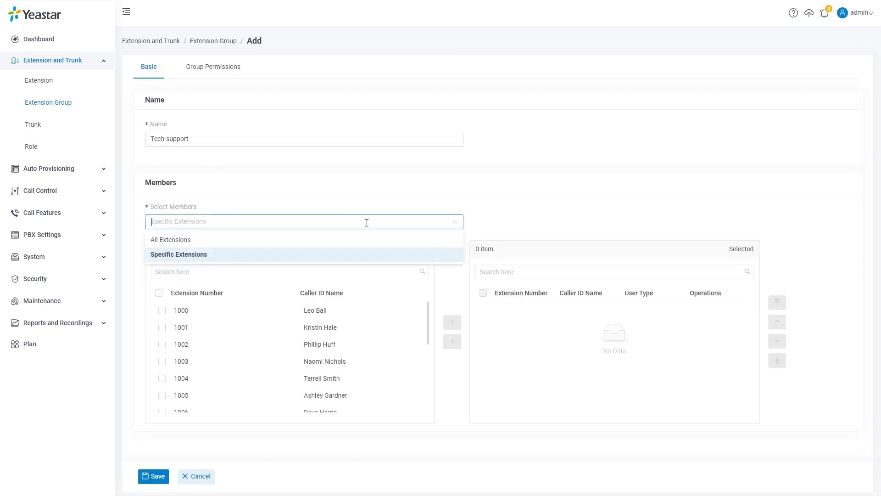
click(358, 256)
Add extensions 1000 and 1010–1014 as members, then go to Group Permissions.
drag(428, 323, 436, 381)
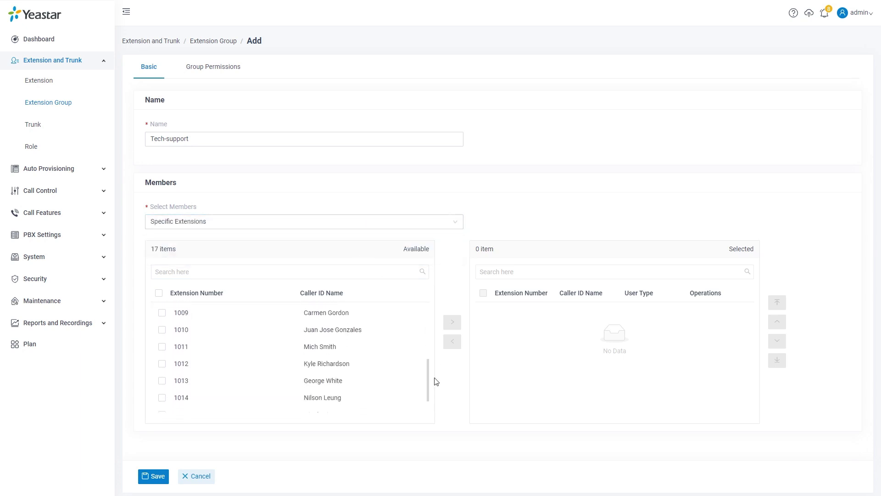
click(162, 329)
click(162, 347)
click(162, 363)
click(162, 380)
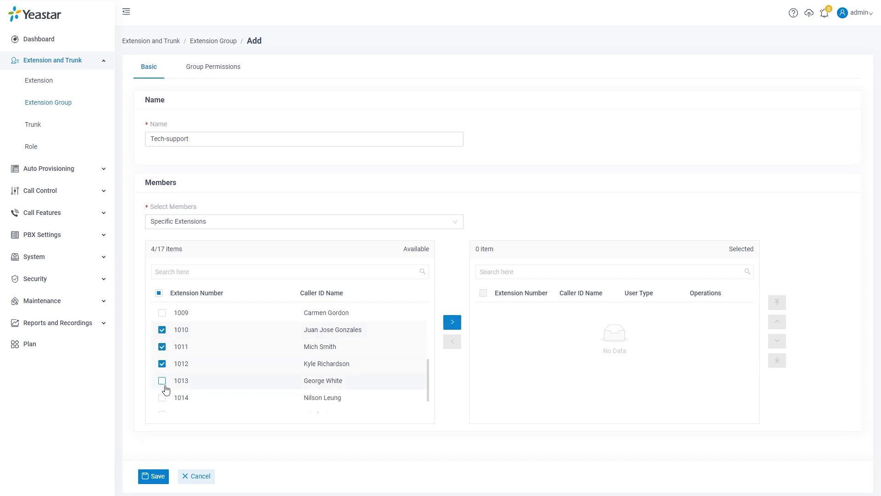
click(161, 398)
scroll(201, 369, up, 4)
click(162, 310)
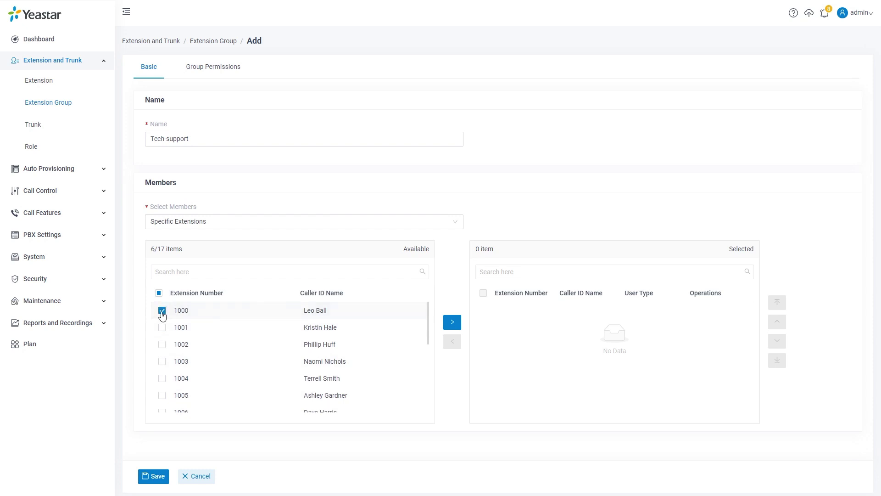
click(452, 322)
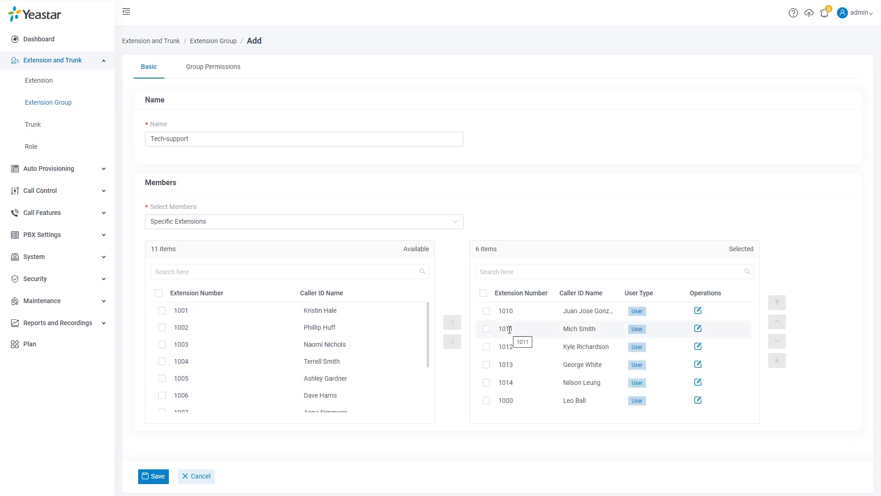
click(232, 69)
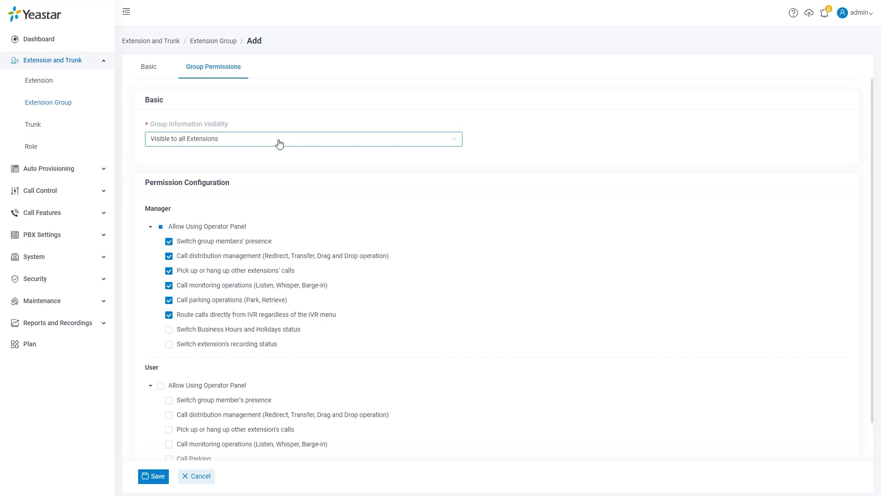
click(279, 140)
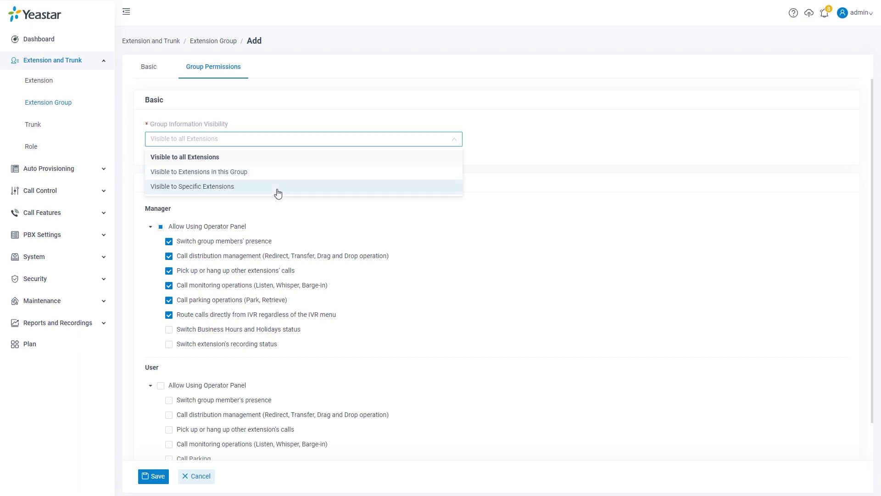
Limit the group's visibility to its own member extensions.
click(278, 187)
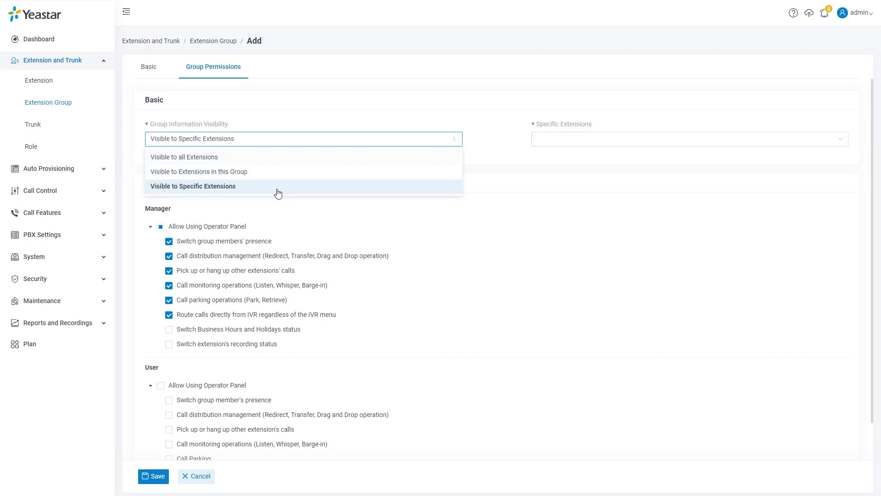
click(539, 141)
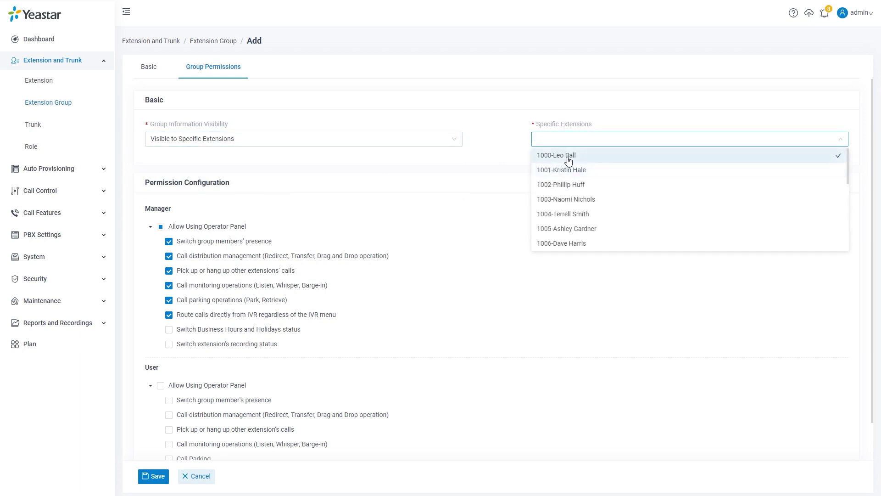
click(568, 160)
click(446, 142)
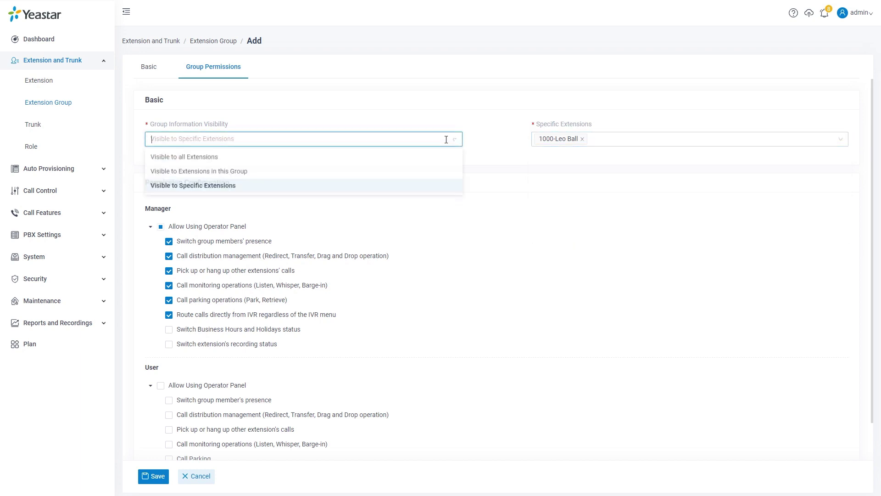
click(426, 178)
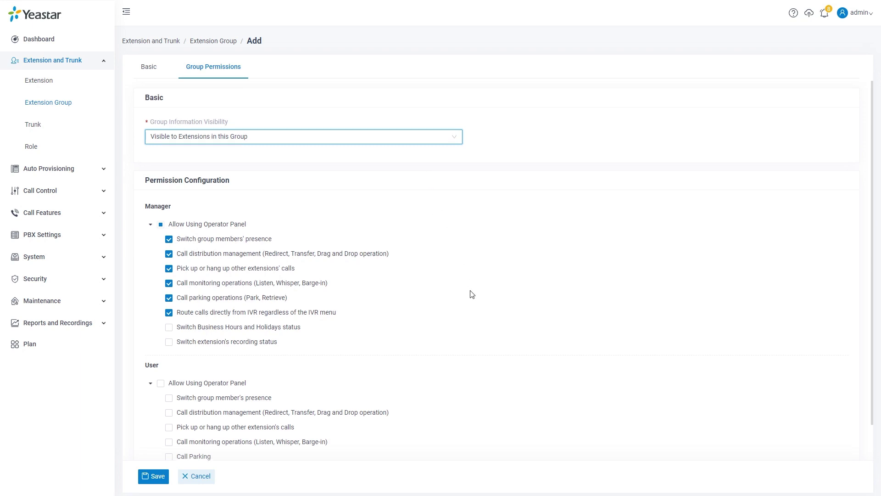
Leave managers' business hours and recording status switching unchecked, keeping the other six permissions.
scroll(471, 294, down, 1)
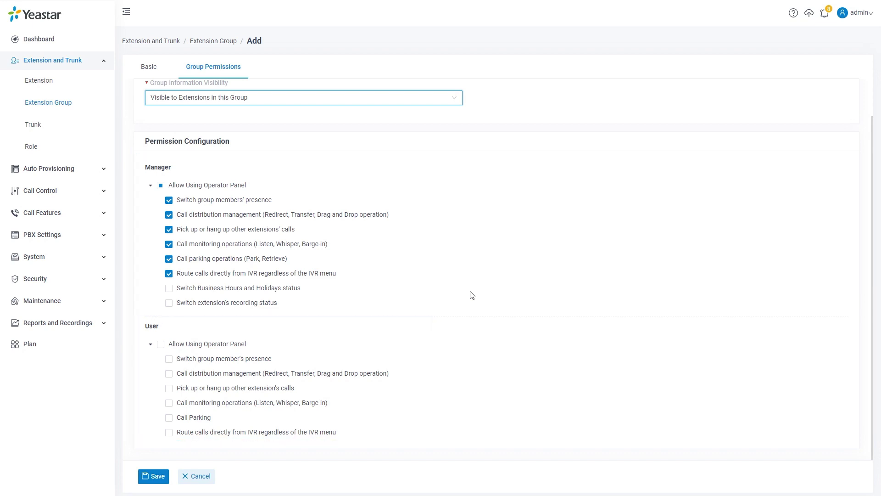
click(168, 290)
click(168, 290)
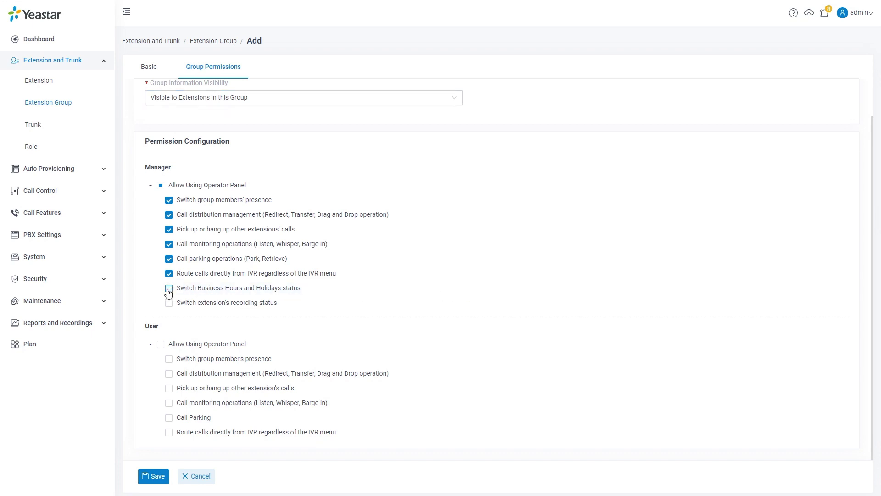
click(169, 359)
click(155, 72)
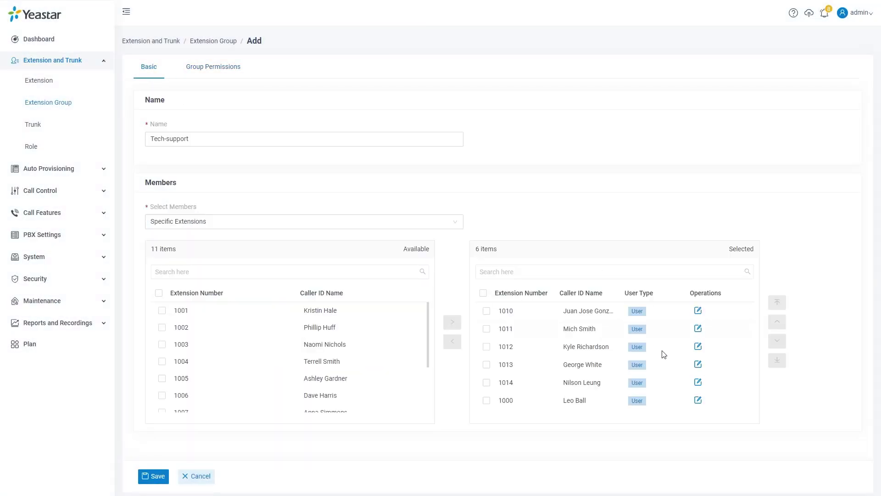
Make member 1000 a Custom user with call distribution and monitoring, then save Tech-support.
click(701, 405)
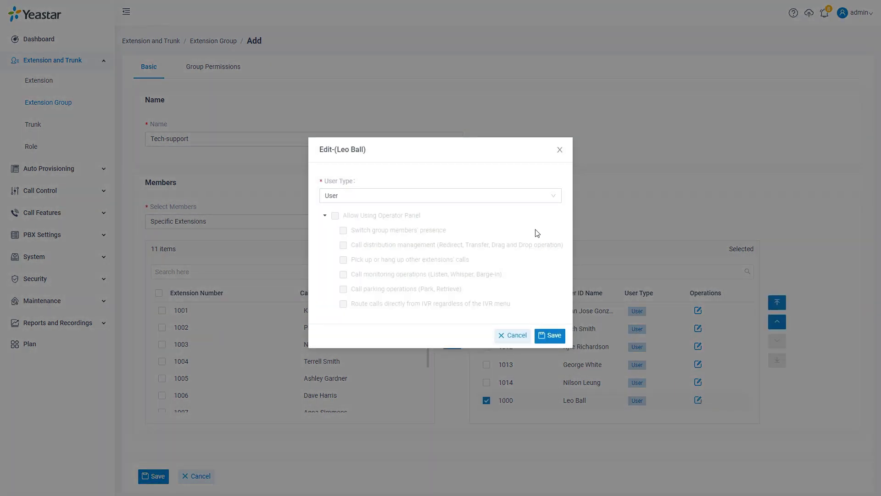
click(532, 196)
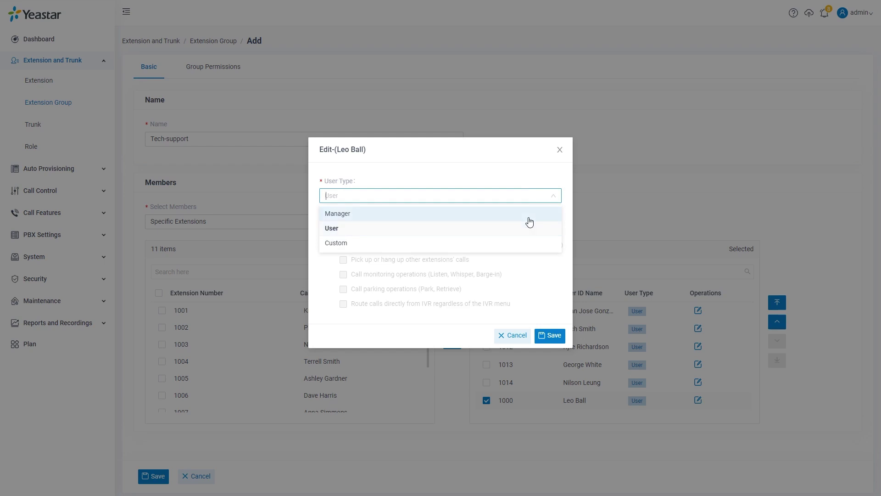
click(524, 246)
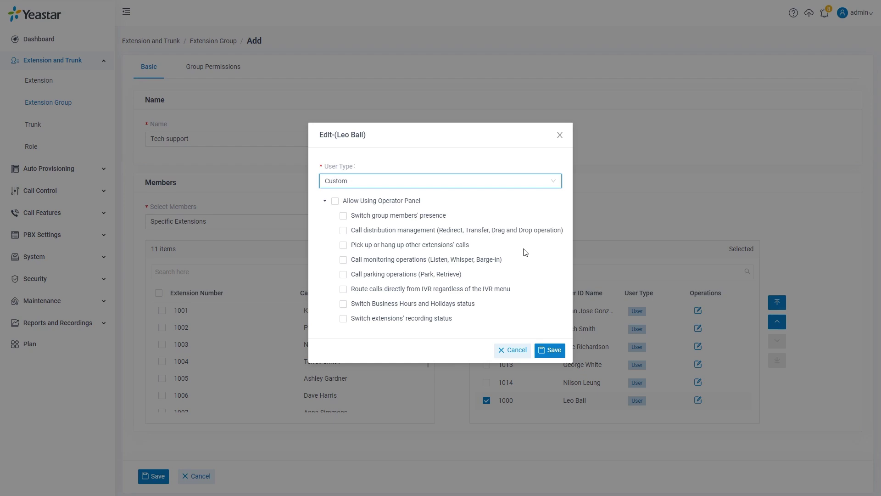
click(344, 231)
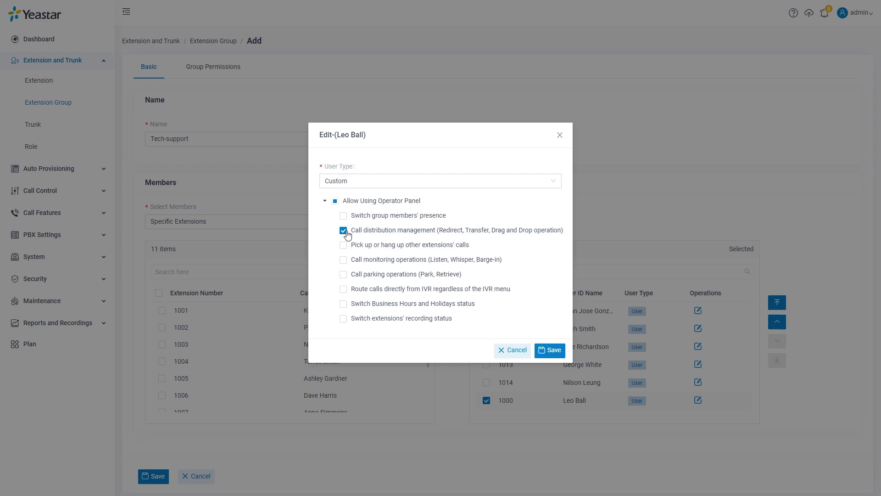
click(343, 260)
click(549, 350)
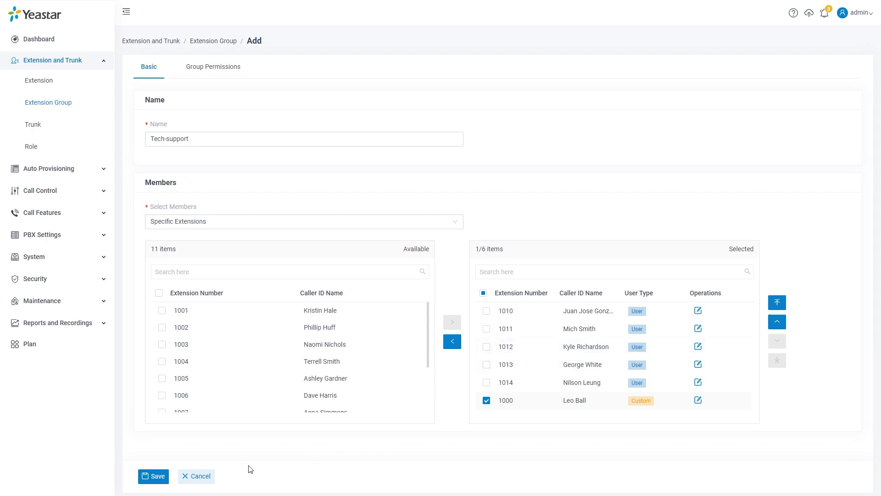
click(151, 477)
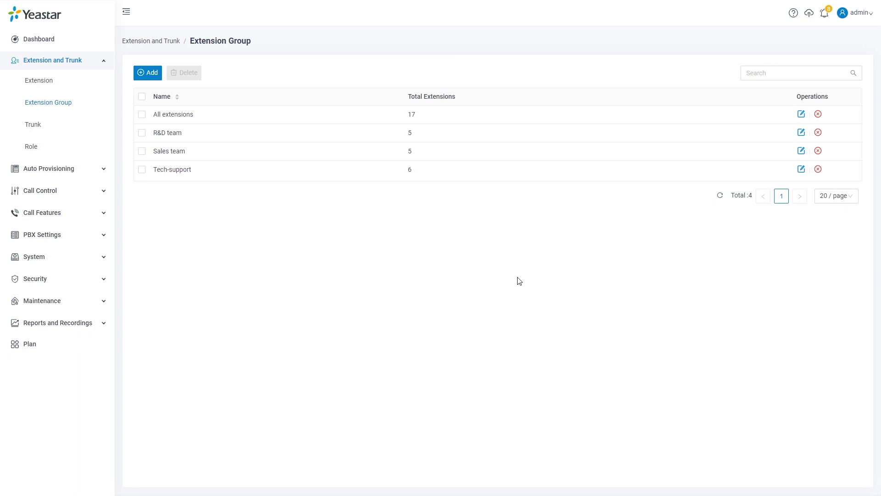
click(76, 90)
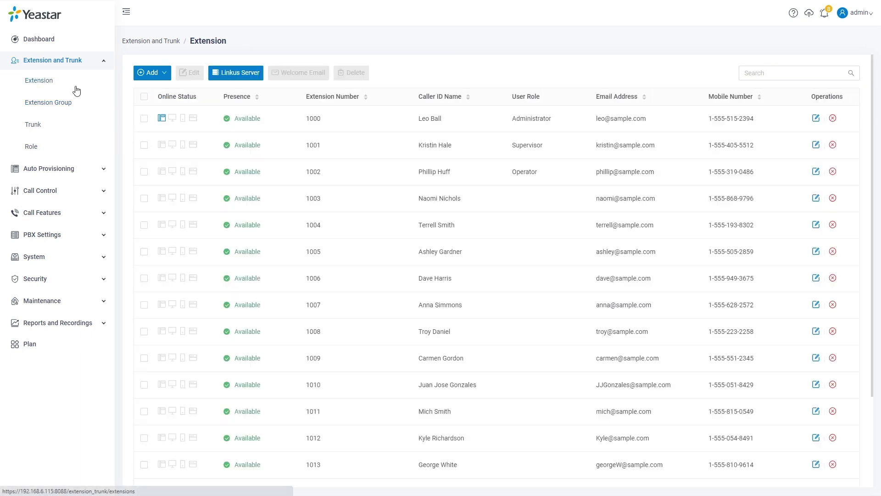
In extension 1000's Linkus Clients settings, add Sales team as an operator panel group.
click(816, 119)
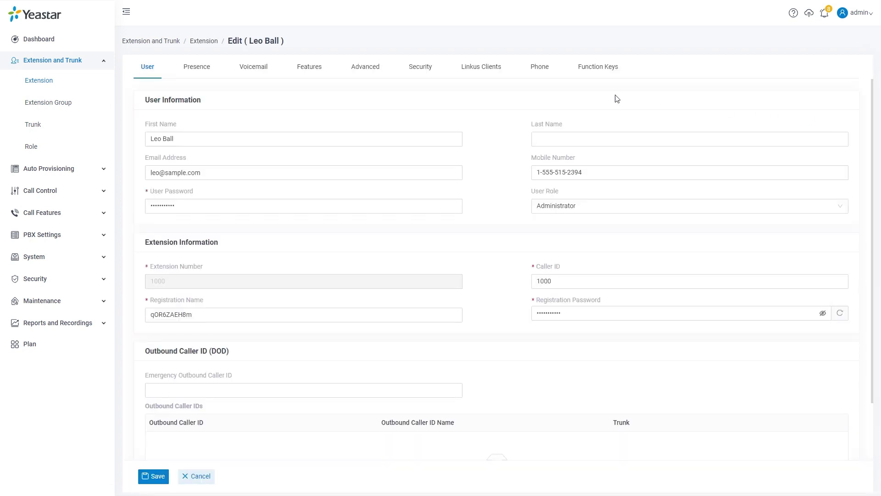
click(481, 76)
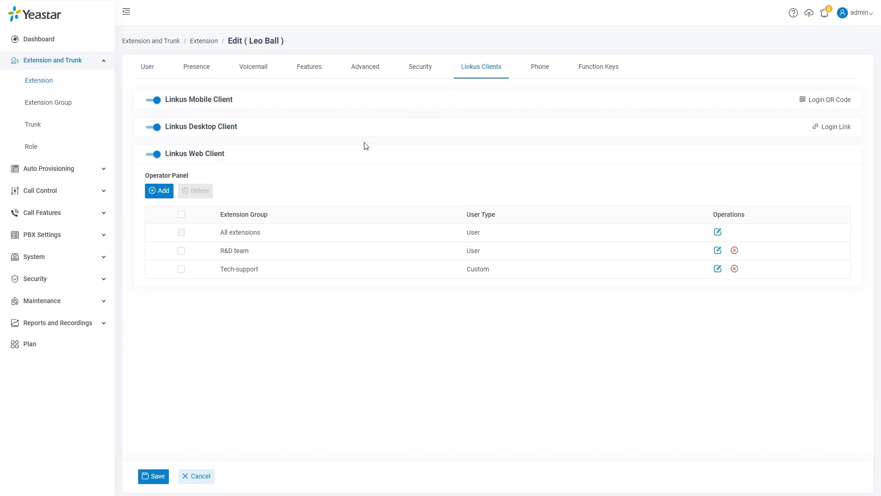
click(153, 192)
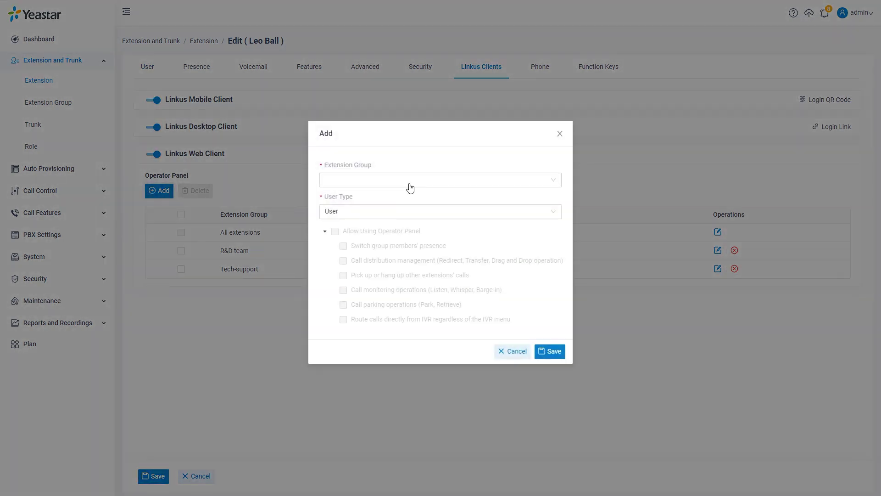
click(410, 183)
click(403, 197)
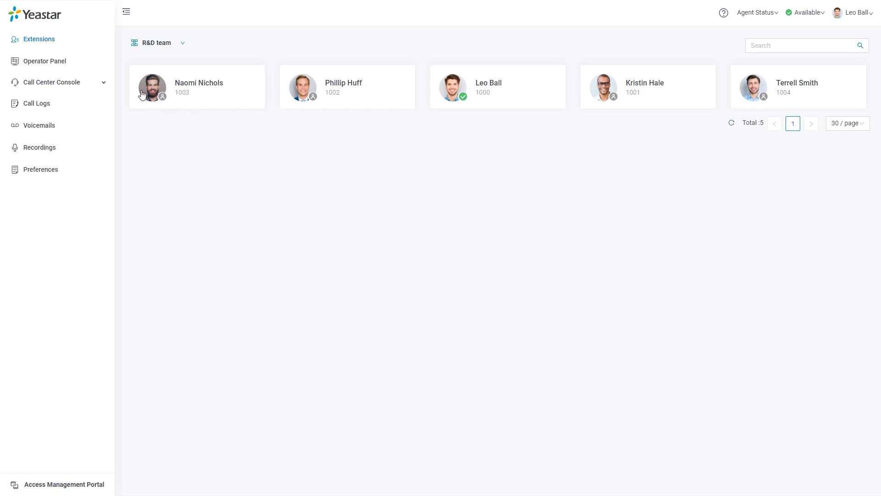
Open the Operator Panel and redirect the ringing call to extension 1000.
click(89, 68)
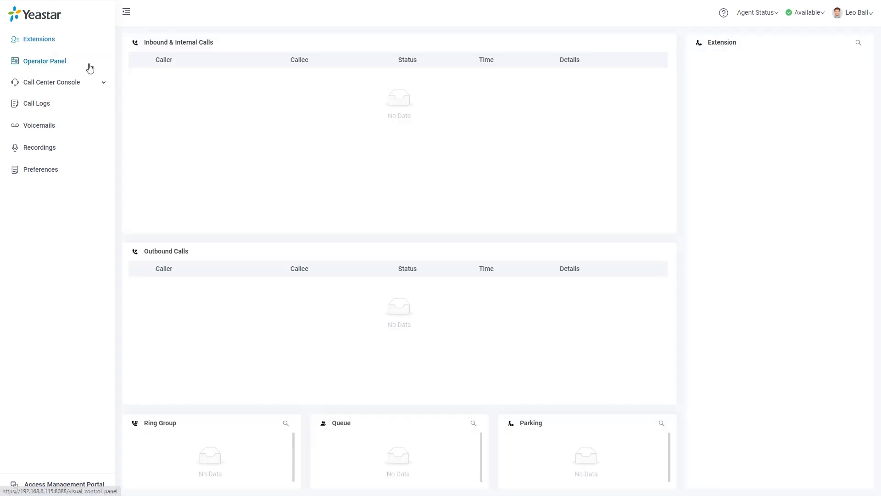
click(851, 277)
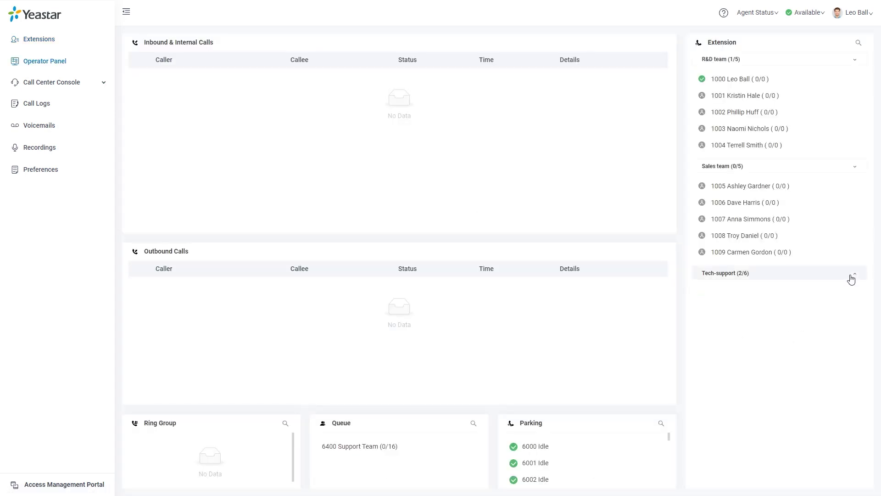
click(852, 278)
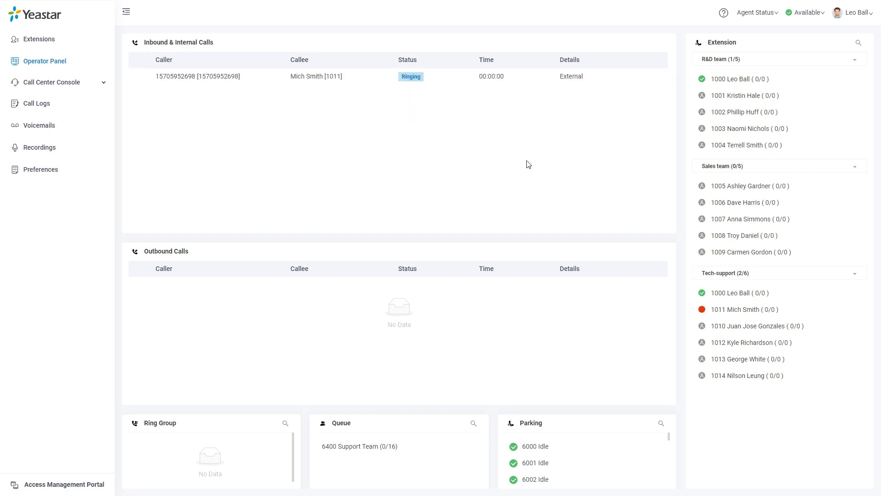
mouse_move(501, 82)
mouse_down()
mouse_move(753, 301)
mouse_move(523, 130)
mouse_move(498, 84)
mouse_up()
Bring up the answered call's monitoring actions, including the Whisper options.
right_click(498, 82)
click(509, 125)
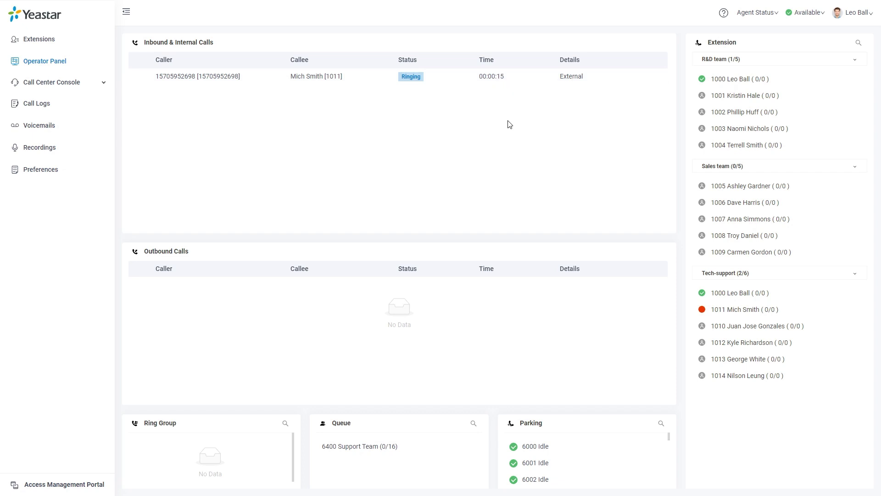
right_click(509, 85)
mouse_move(529, 153)
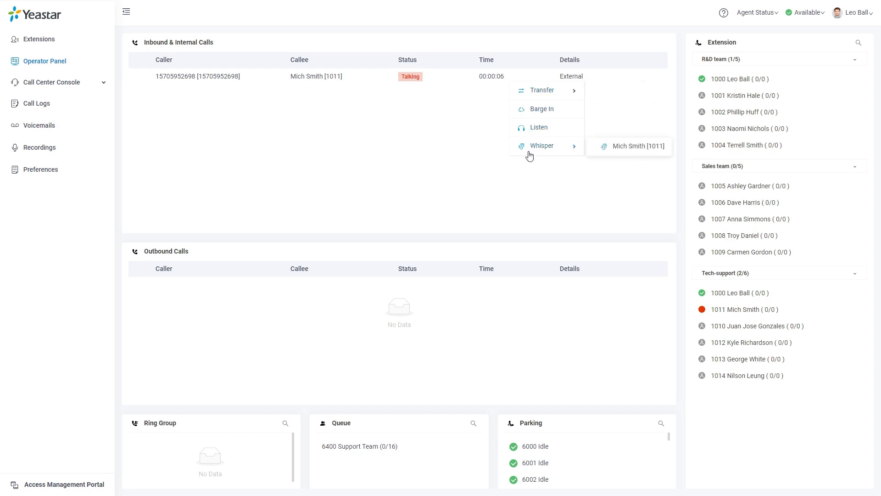